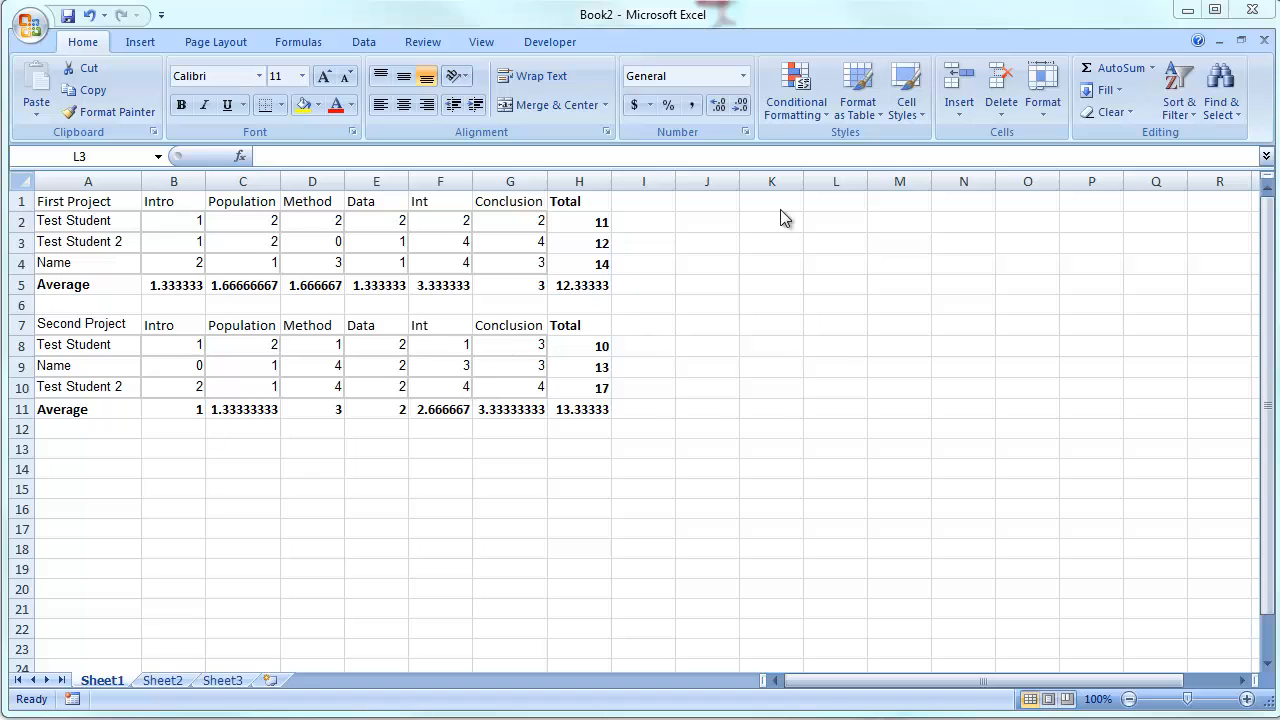
# Enter the labels "First Project" in J1 and "Second Project" in J2, and widen column J to fit them.
pyautogui.click(707, 201)
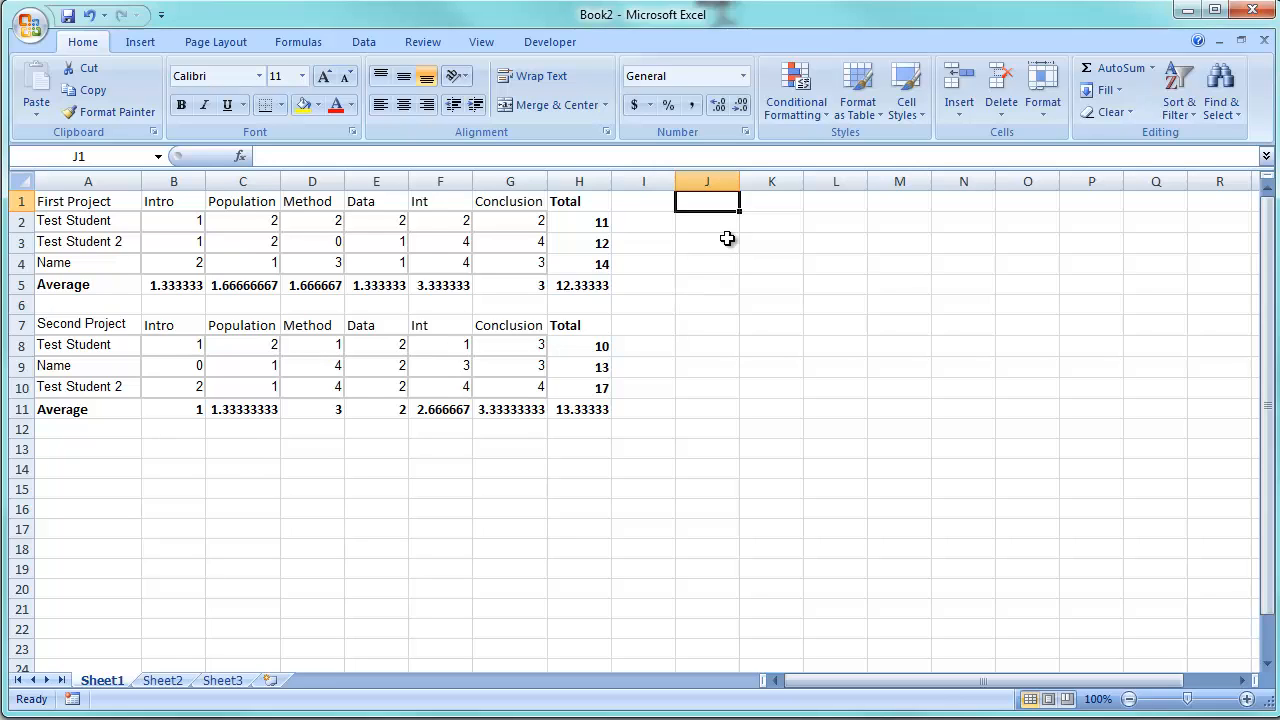
pyautogui.write('First P')
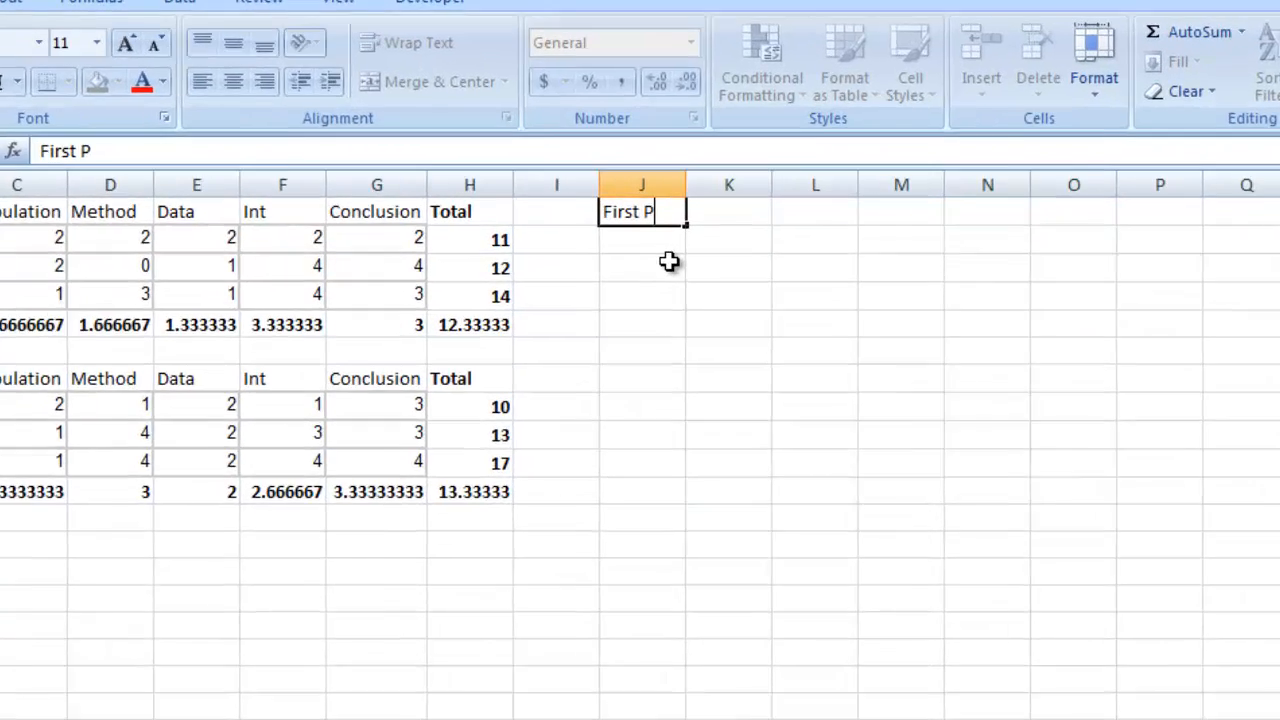
pyautogui.write('roject')
pyautogui.press('Return')
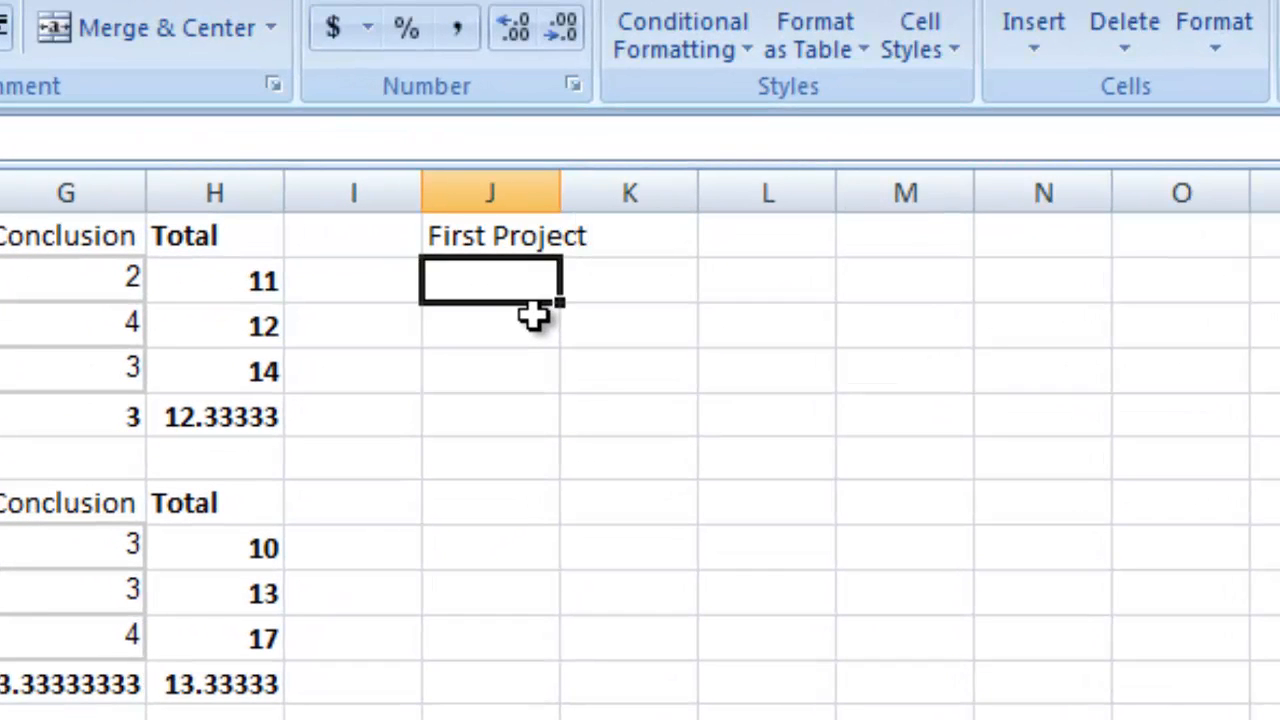
pyautogui.write('Secon')
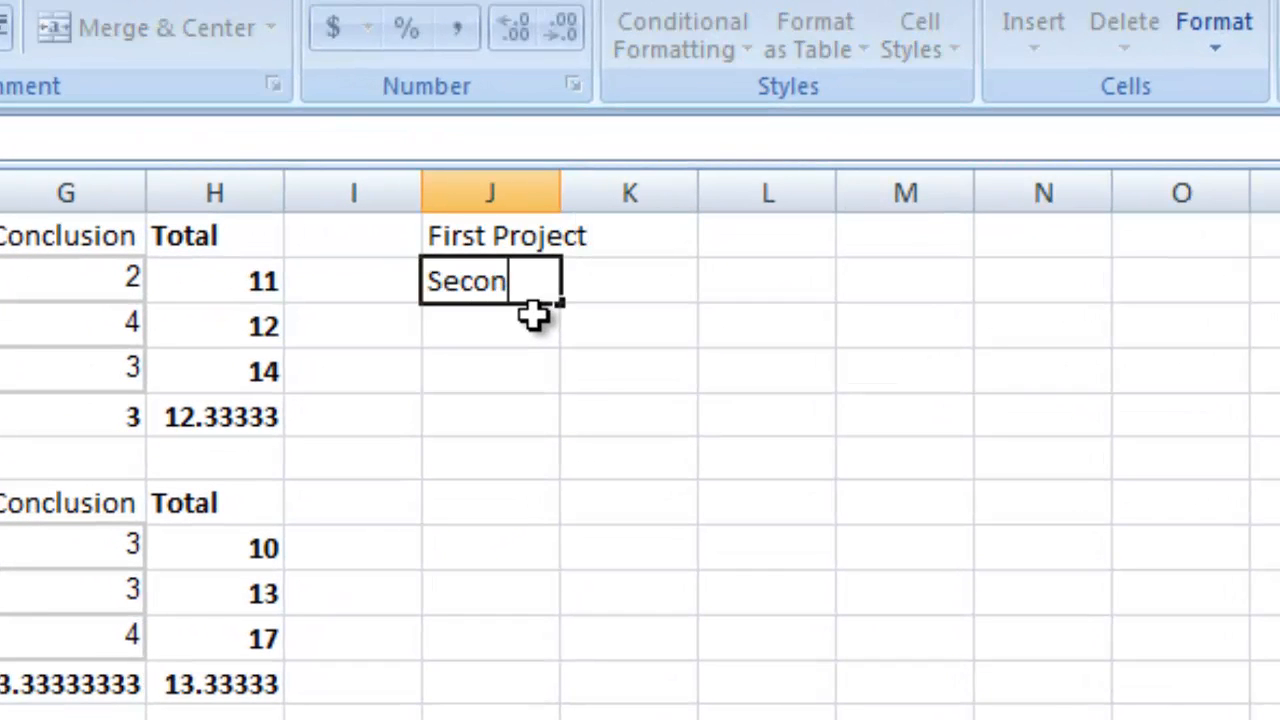
pyautogui.write('d Project')
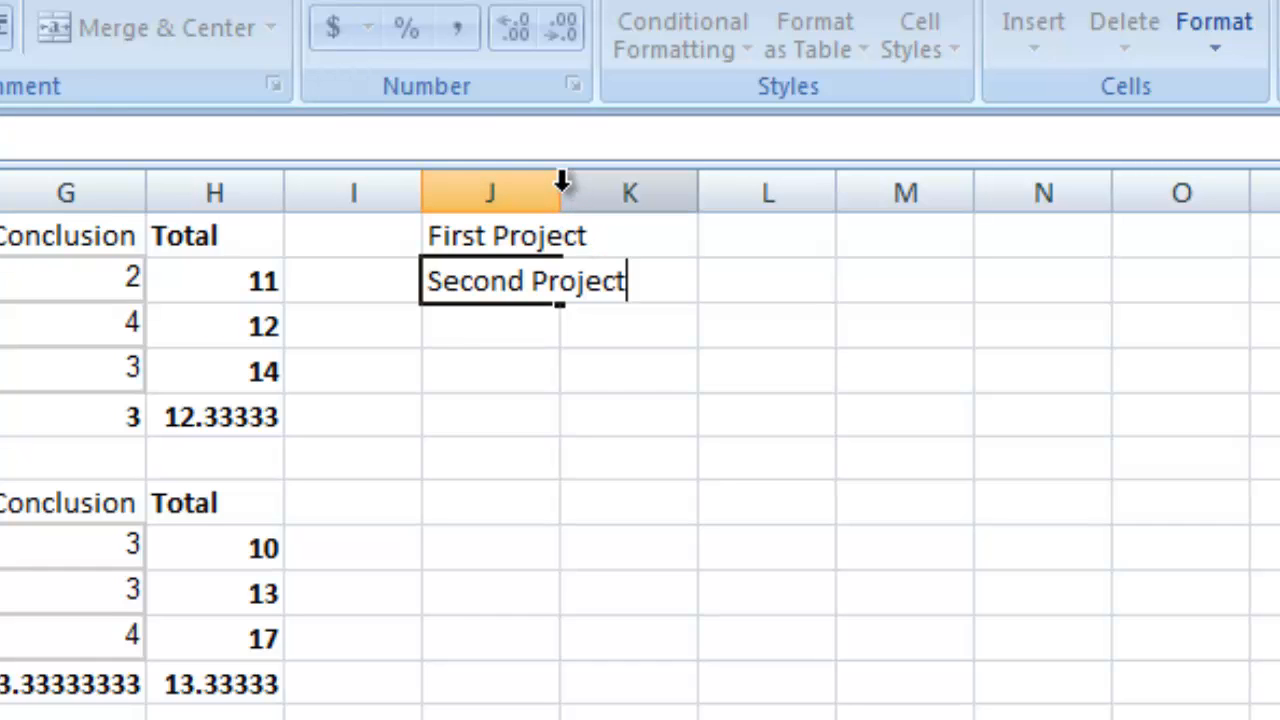
pyautogui.click(560, 244)
pyautogui.moveTo(562, 183); pyautogui.dragTo(637, 189)
# Enter the project averages 12.3 in K1 and 13.3 in K2.
pyautogui.click(685, 240)
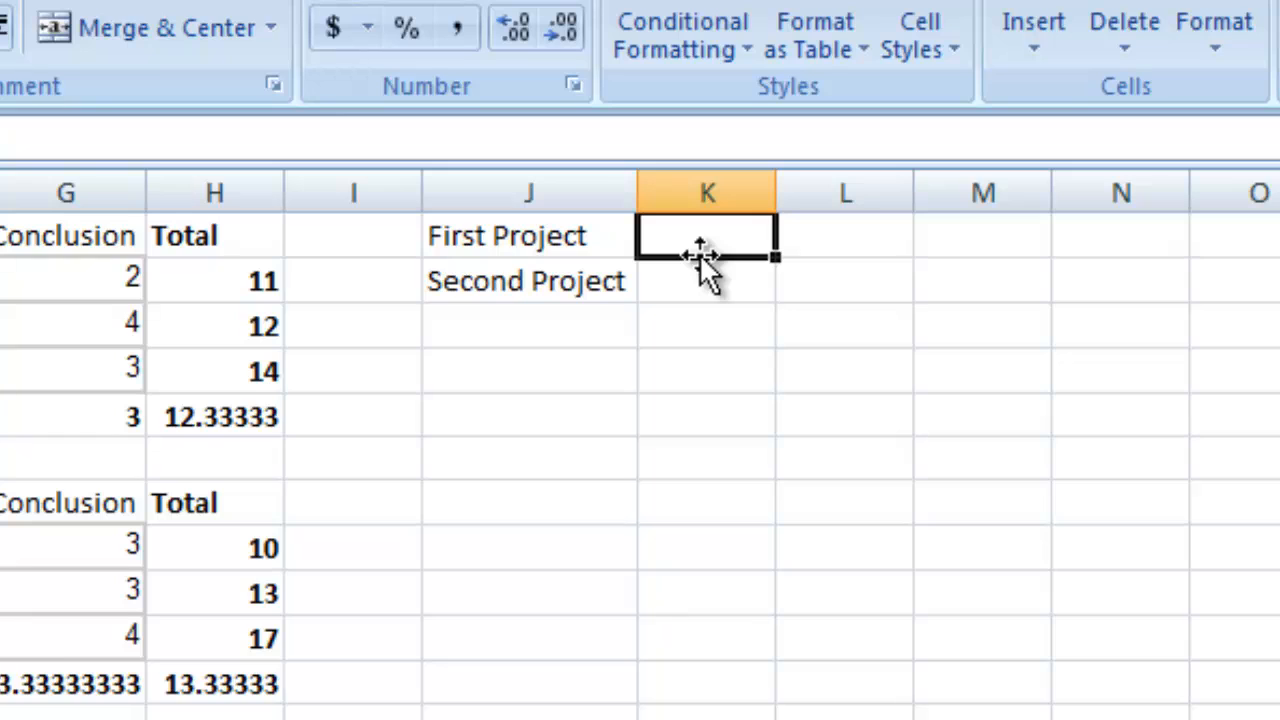
pyautogui.write('12.3')
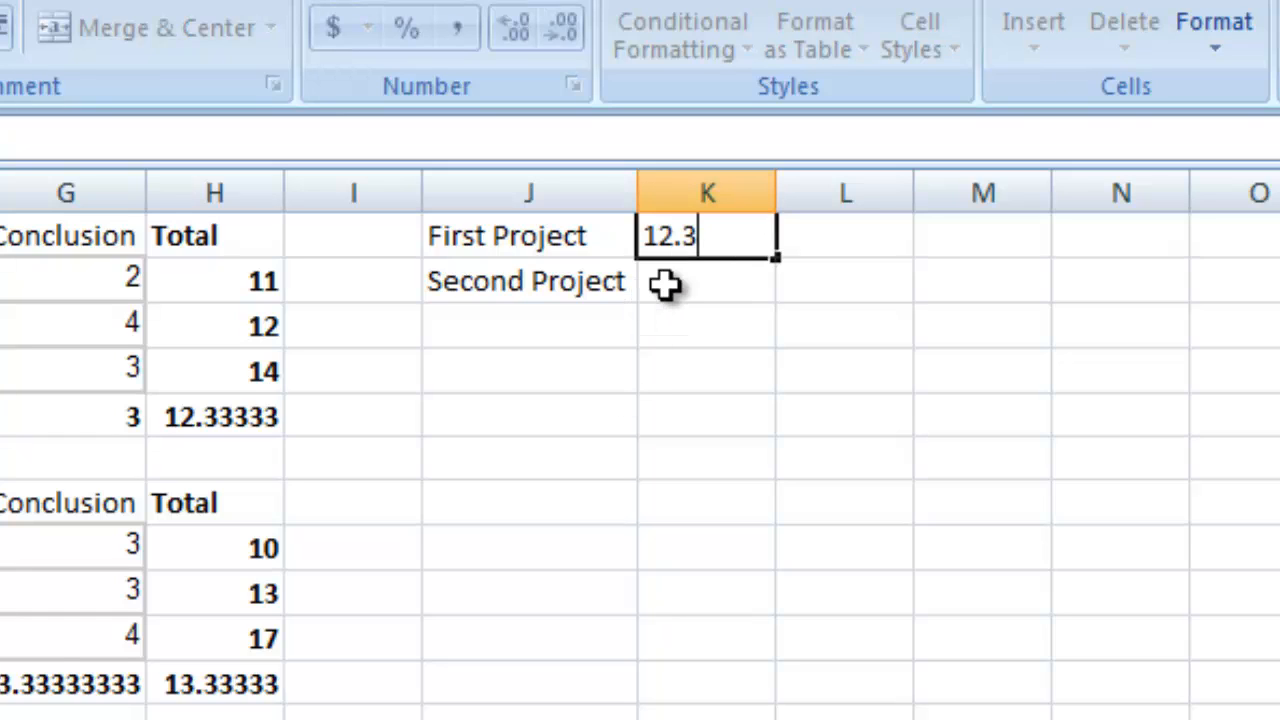
pyautogui.click(745, 283)
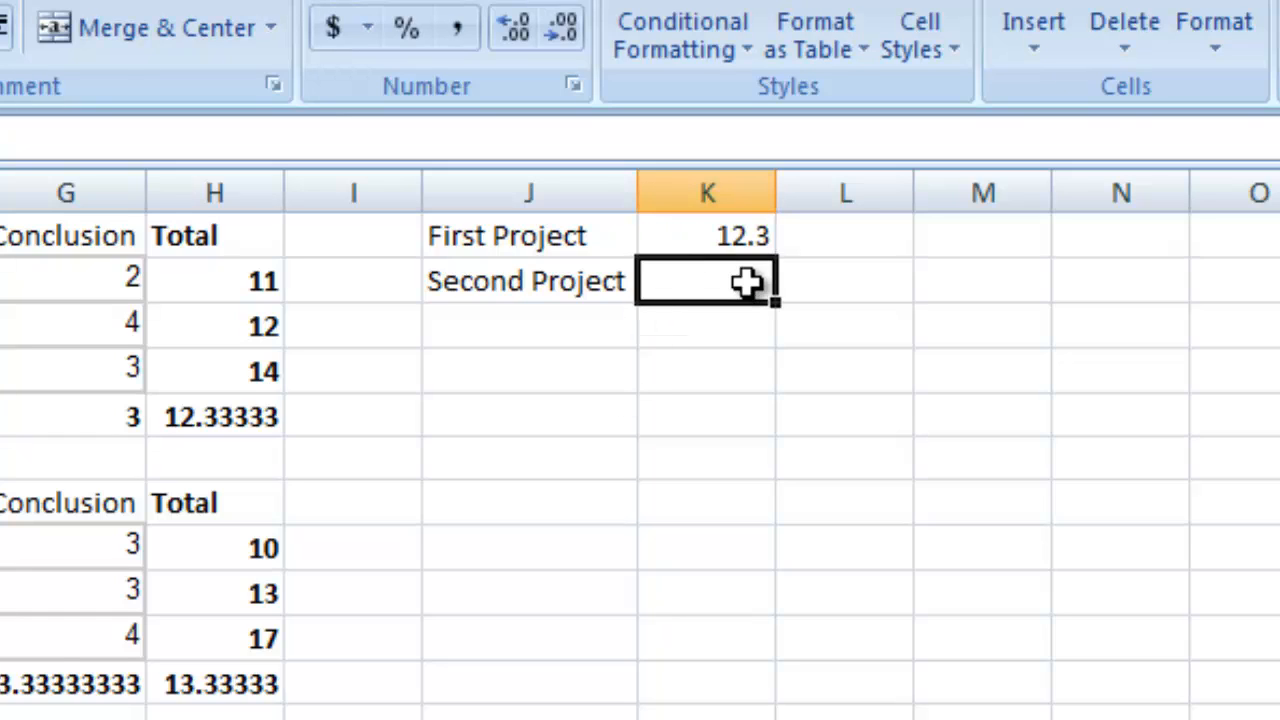
pyautogui.write('13.3')
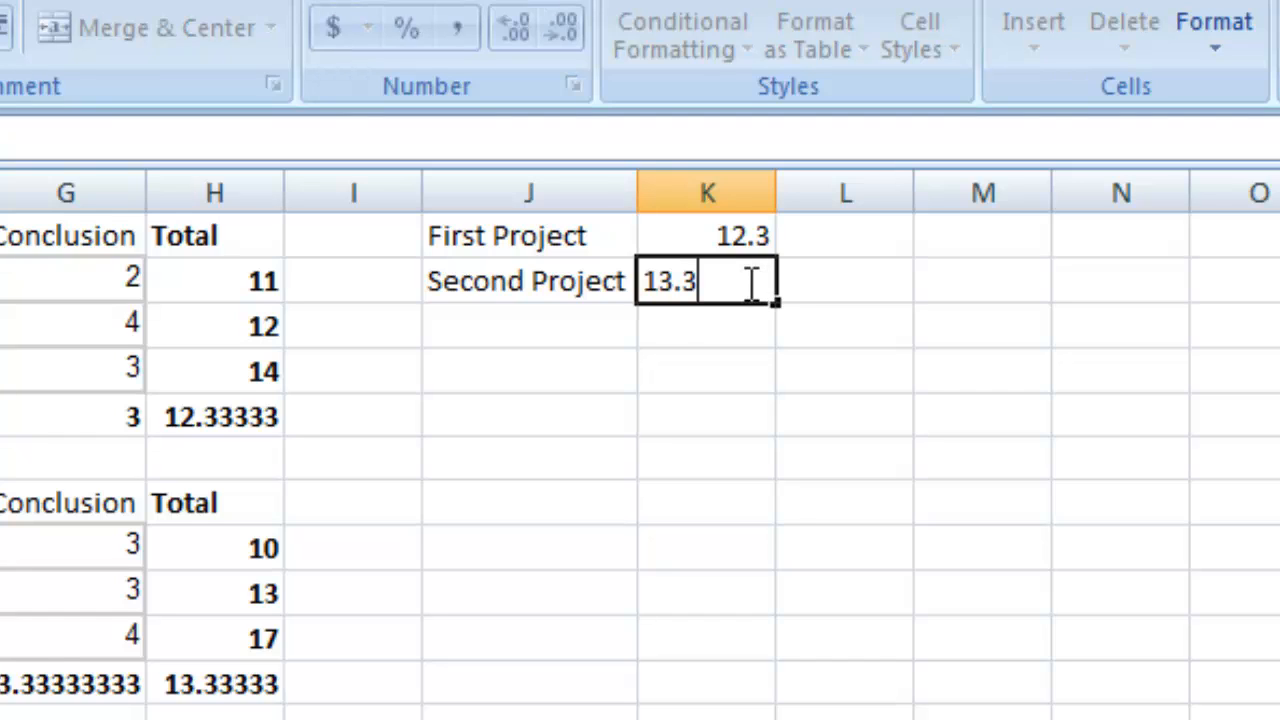
pyautogui.click(677, 320)
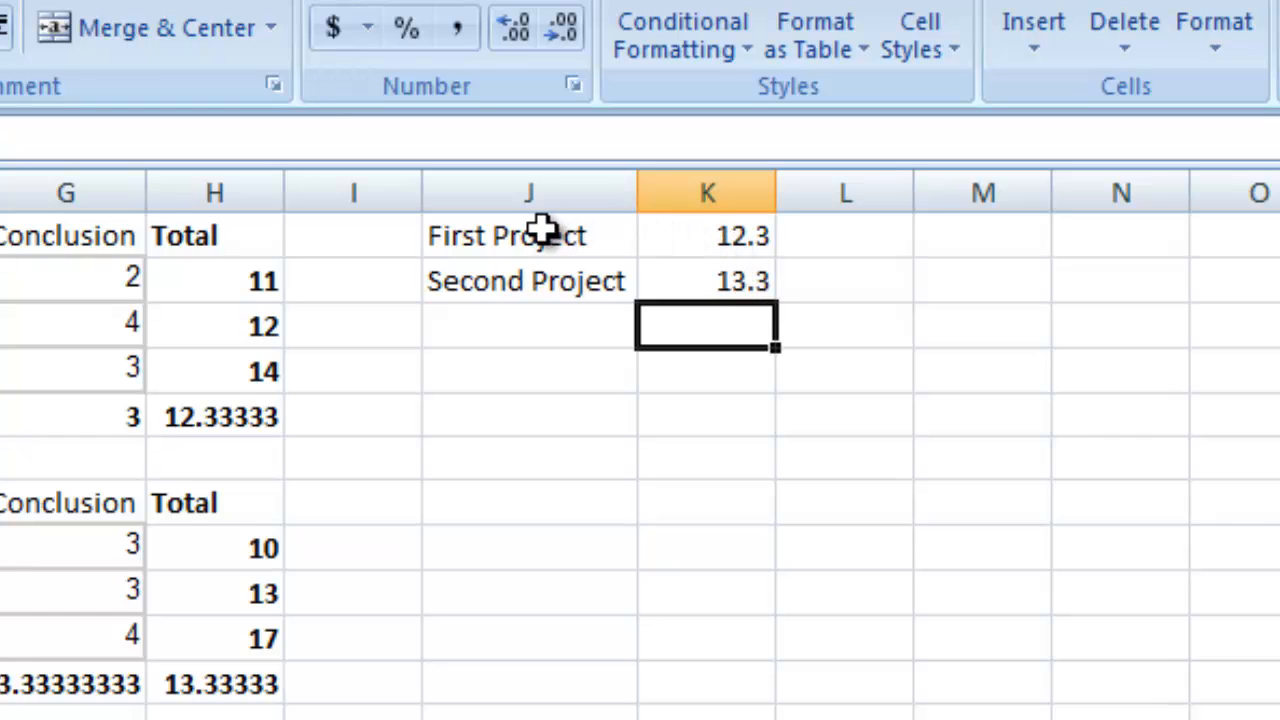
# Insert a 2-D clustered column chart from J1:K2 and place it below those cells, beside the score tables.
pyautogui.moveTo(527, 236); pyautogui.dragTo(702, 281)
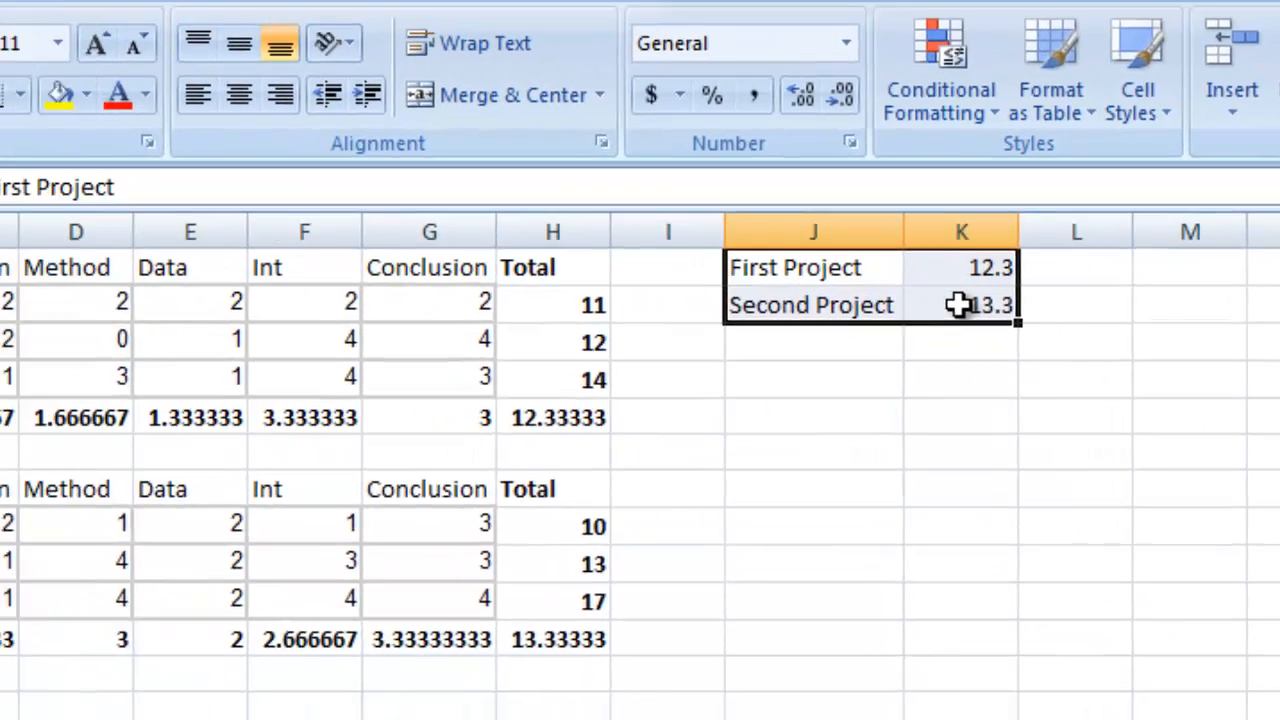
pyautogui.moveTo(959, 305); pyautogui.dragTo(959, 305)
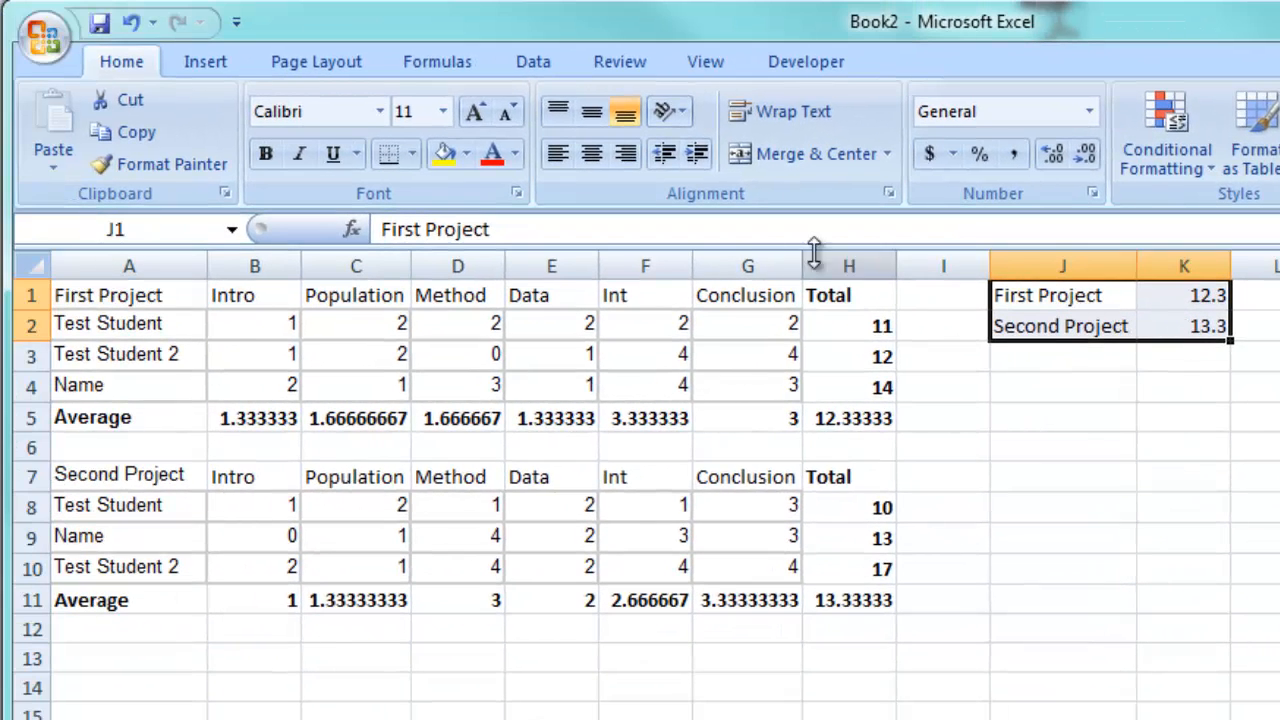
pyautogui.click(186, 64)
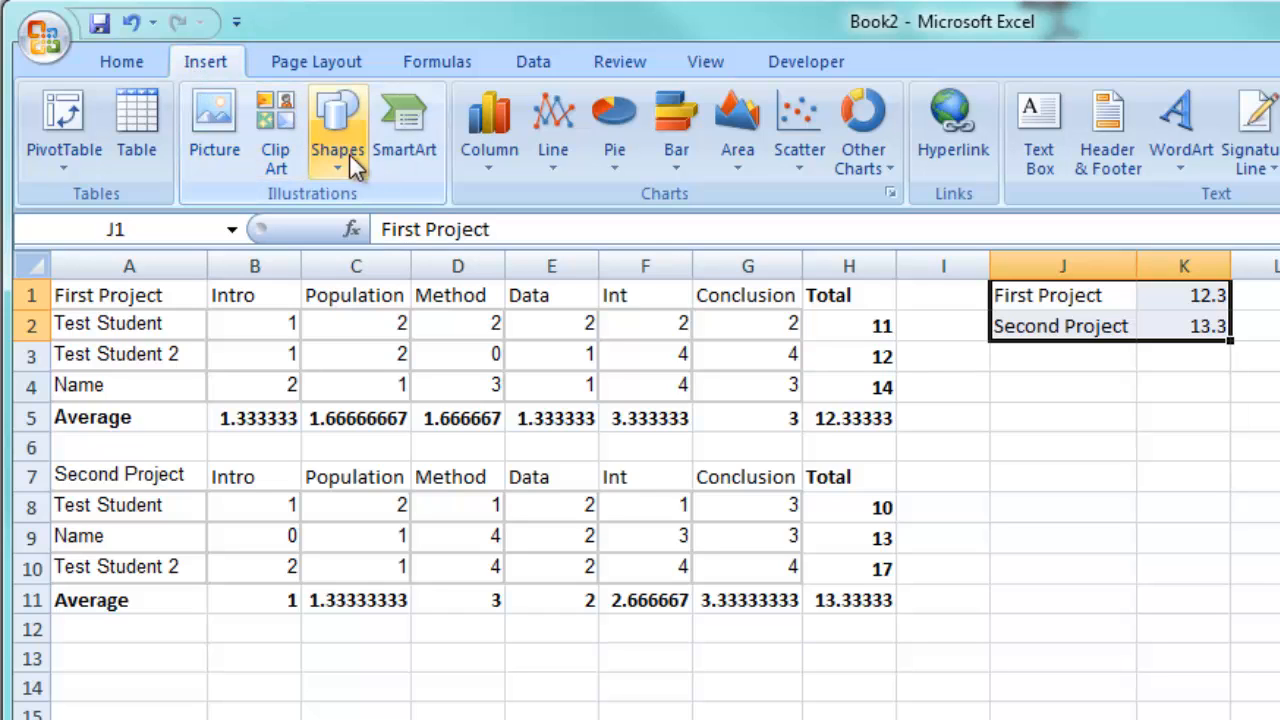
pyautogui.click(478, 168)
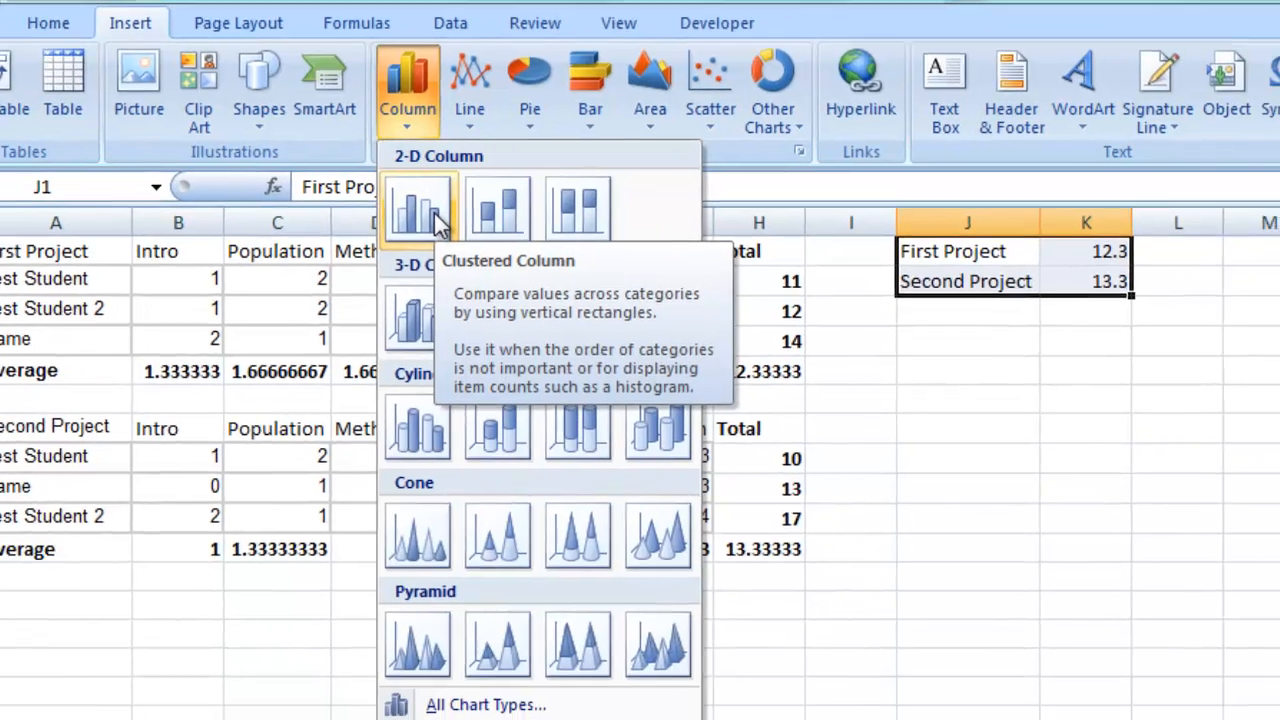
pyautogui.click(520, 262)
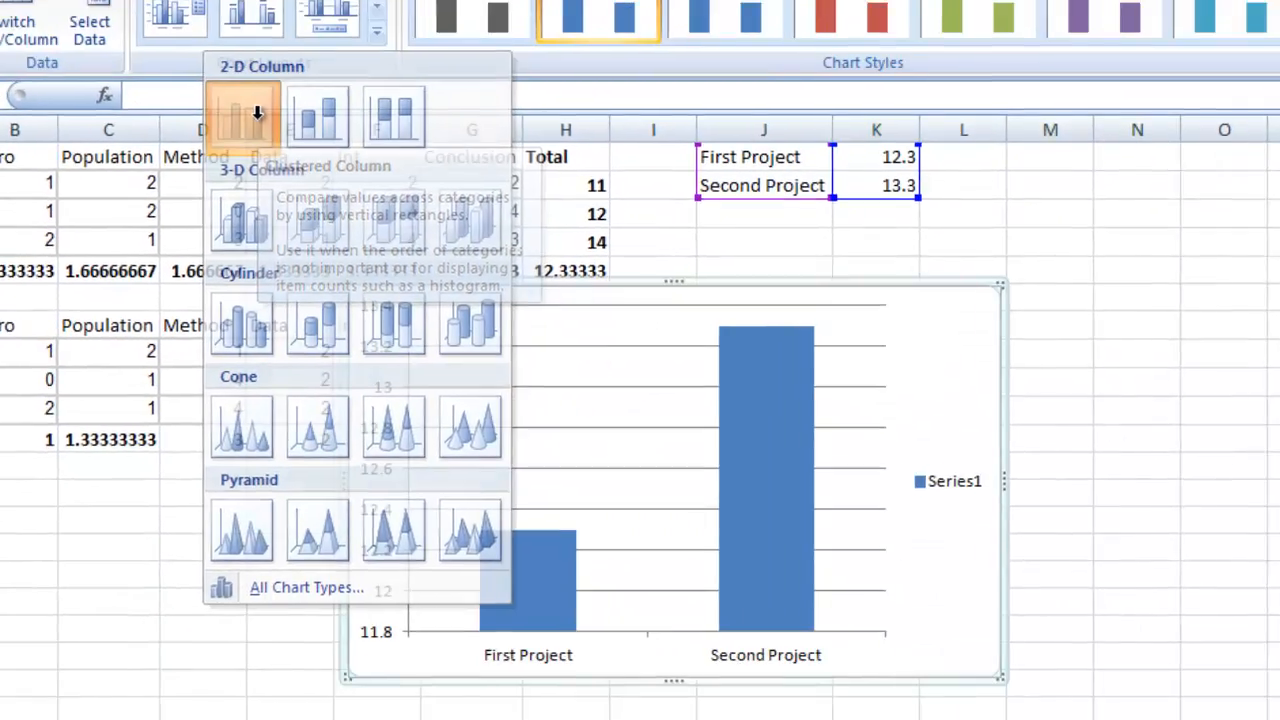
pyautogui.moveTo(648, 234); pyautogui.dragTo(953, 250)
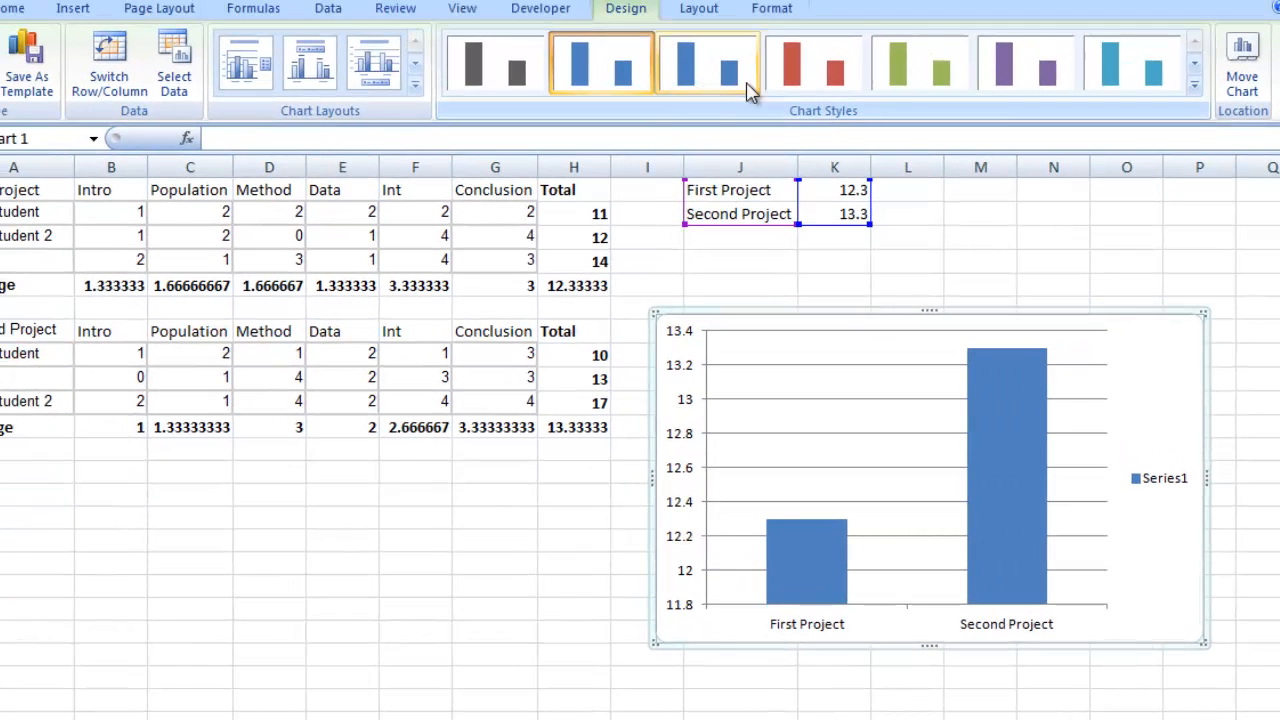
# Apply the green chart style and the layout with a chart title, a vertical axis title and a data label on the last column.
pyautogui.click(908, 75)
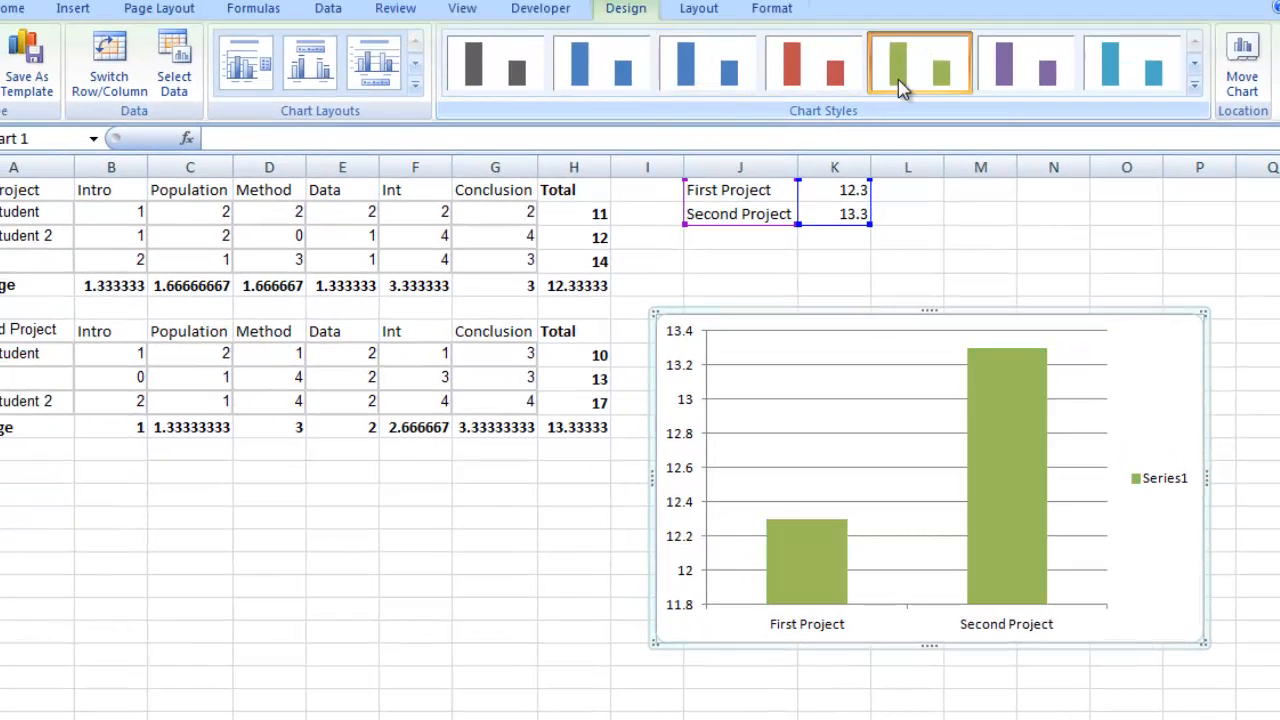
pyautogui.click(415, 85)
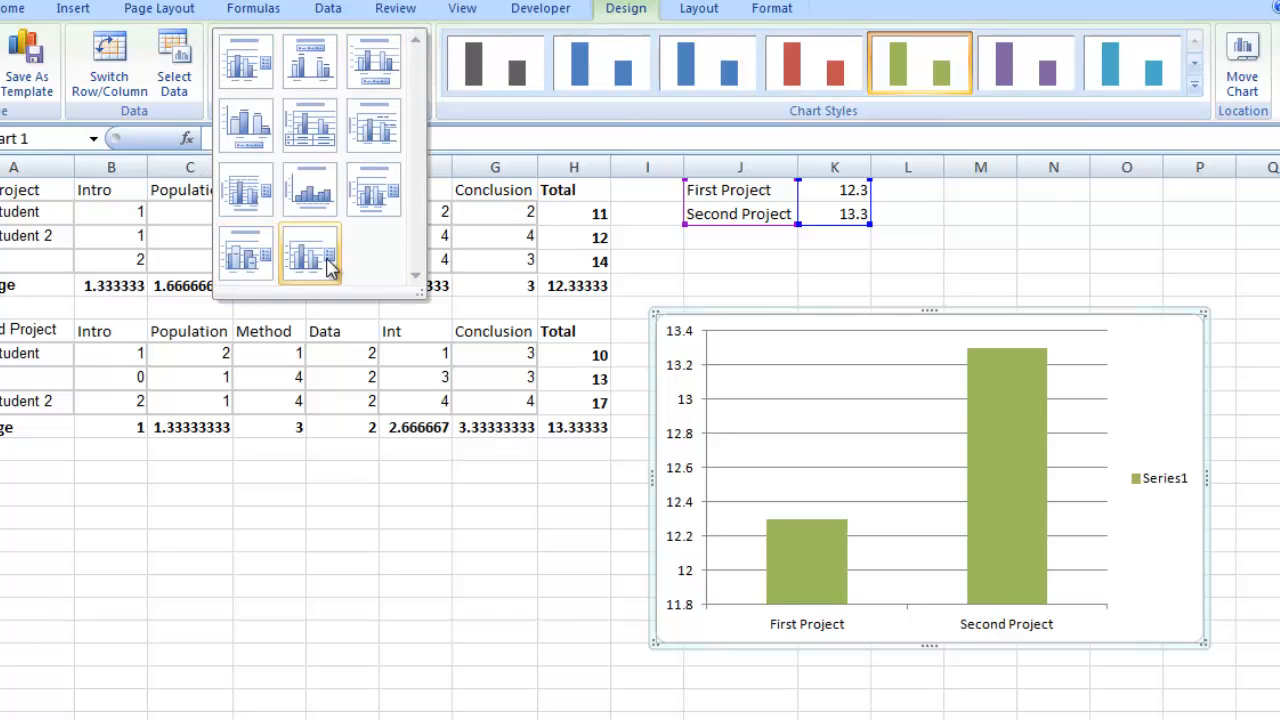
pyautogui.click(308, 203)
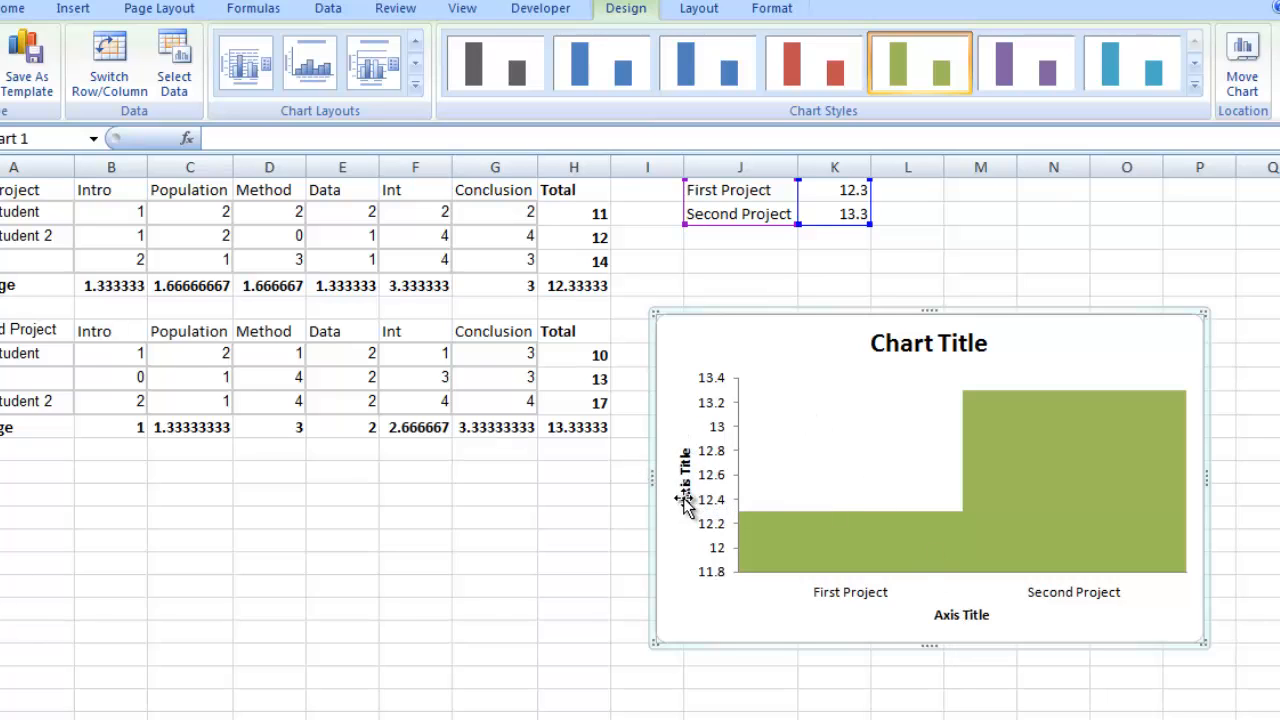
pyautogui.click(415, 86)
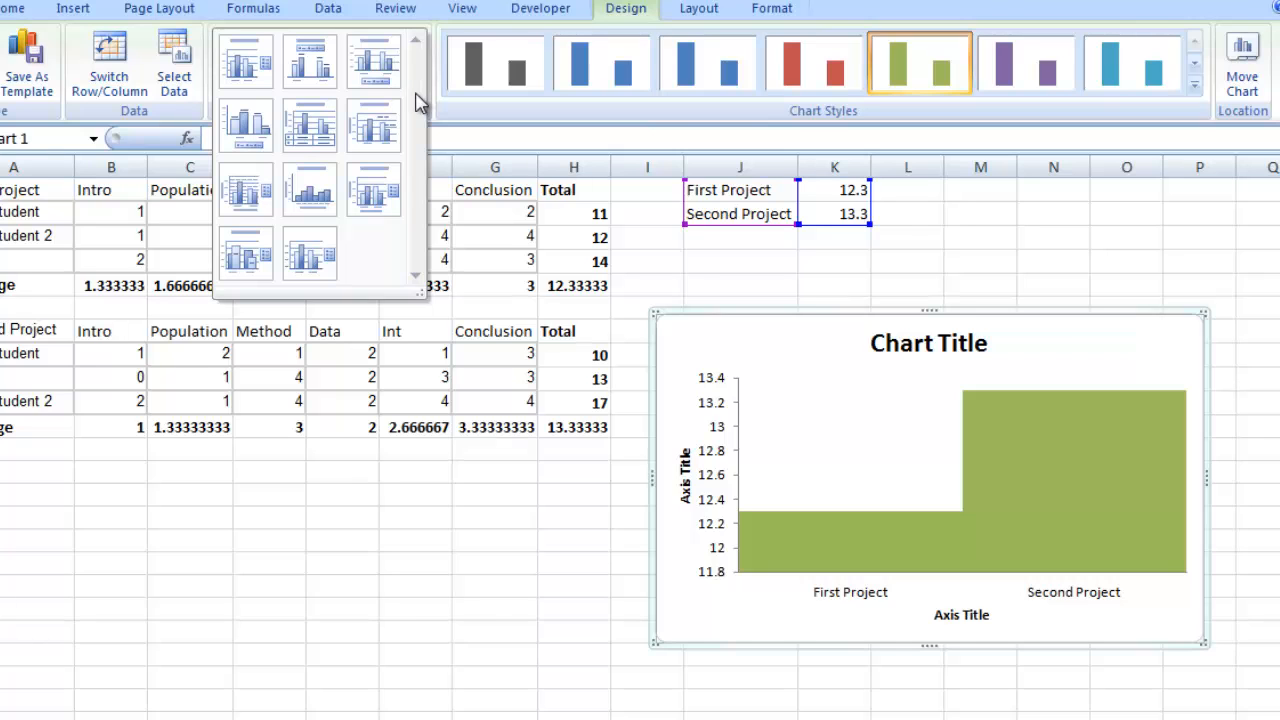
pyautogui.click(362, 147)
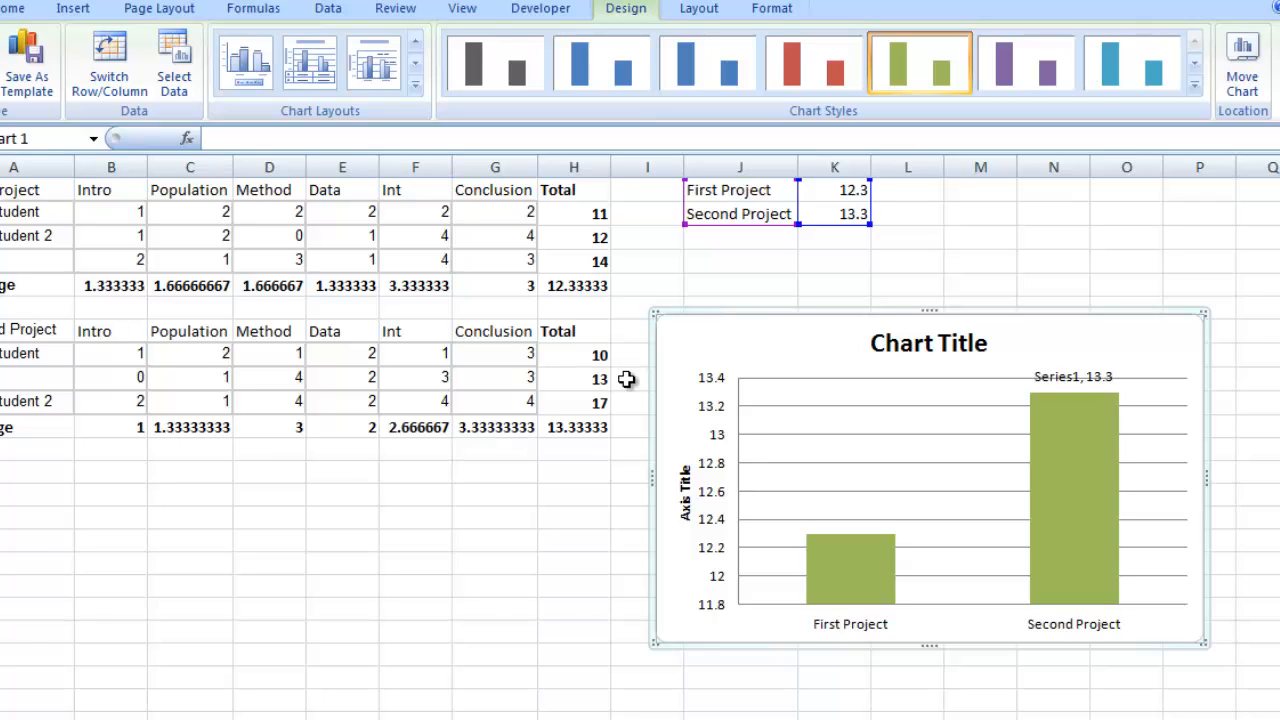
# Change the chart's vertical axis title to "Raw Score".
pyautogui.click(685, 505)
pyautogui.doubleClick(685, 508)
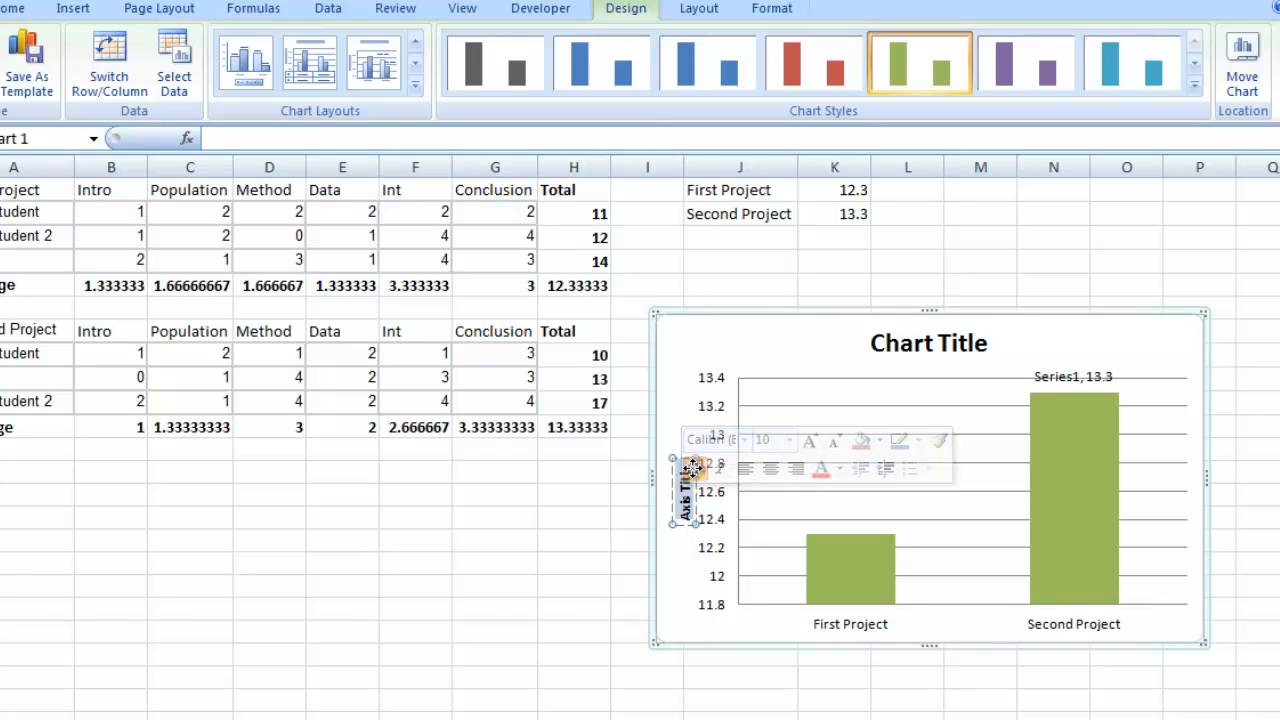
pyautogui.write('Raw Score')
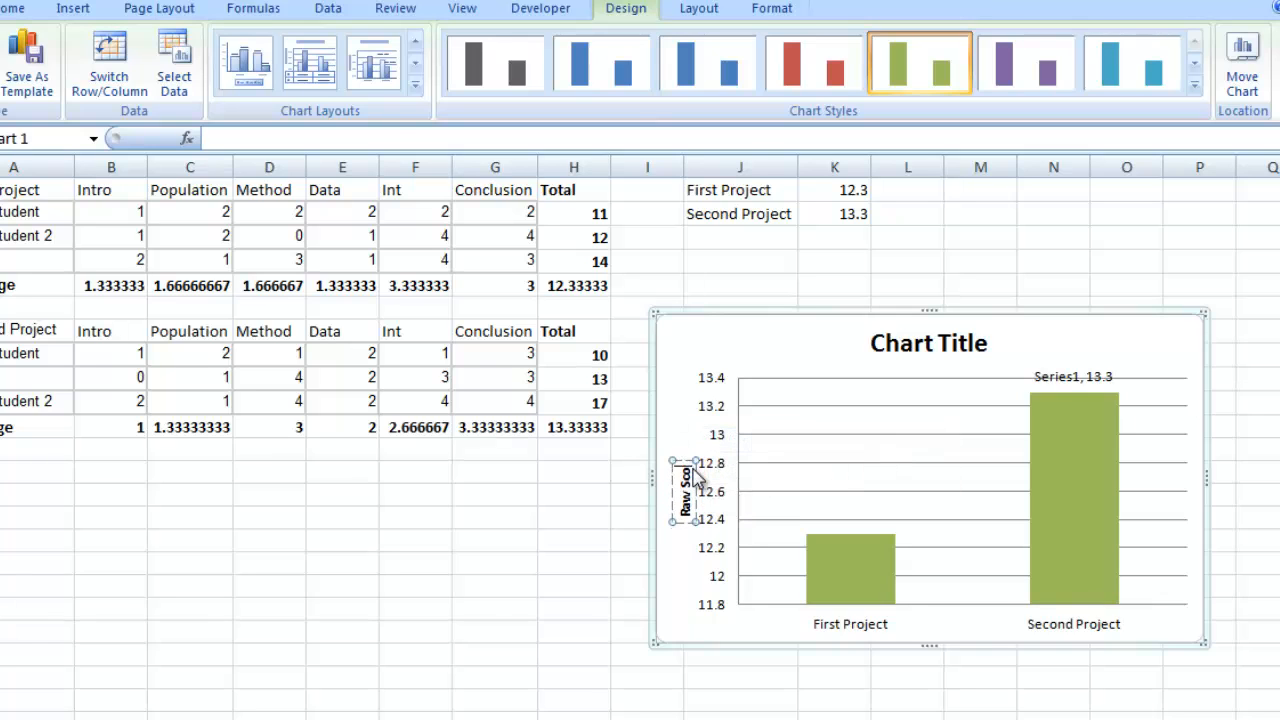
# Replace the chart title with "Avg. Comparison of Two Projects".
pyautogui.click(940, 340)
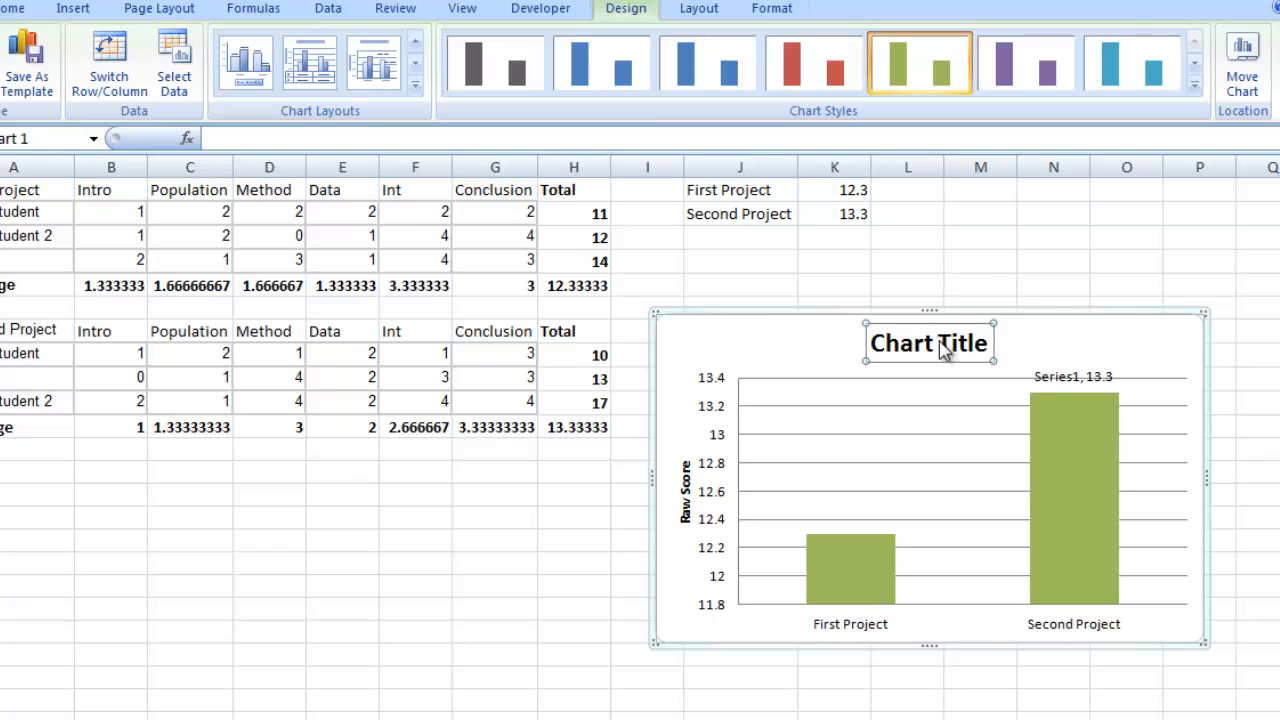
pyautogui.doubleClick(943, 345)
pyautogui.press('BackSpace')
pyautogui.press('BackSpace')
pyautogui.press('BackSpace')
pyautogui.press('BackSpace')
pyautogui.press('BackSpace')
pyautogui.press('BackSpace')
pyautogui.press('BackSpace')
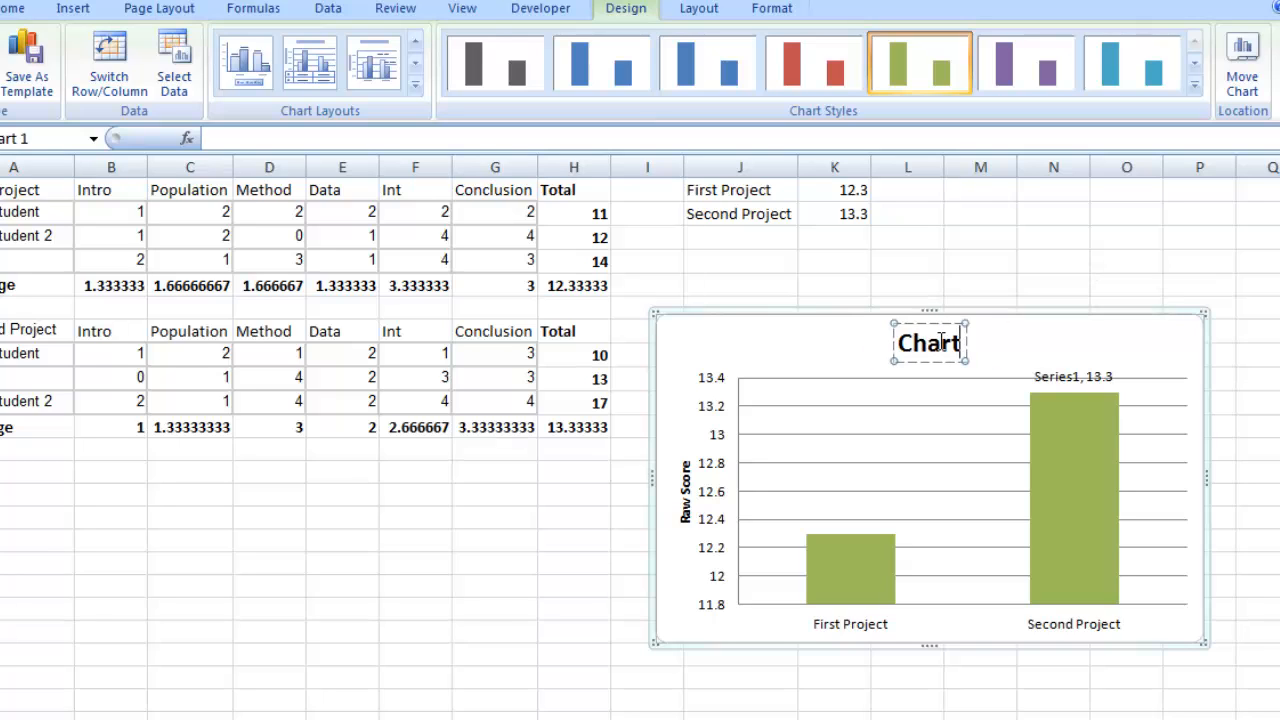
pyautogui.write('Avg.')
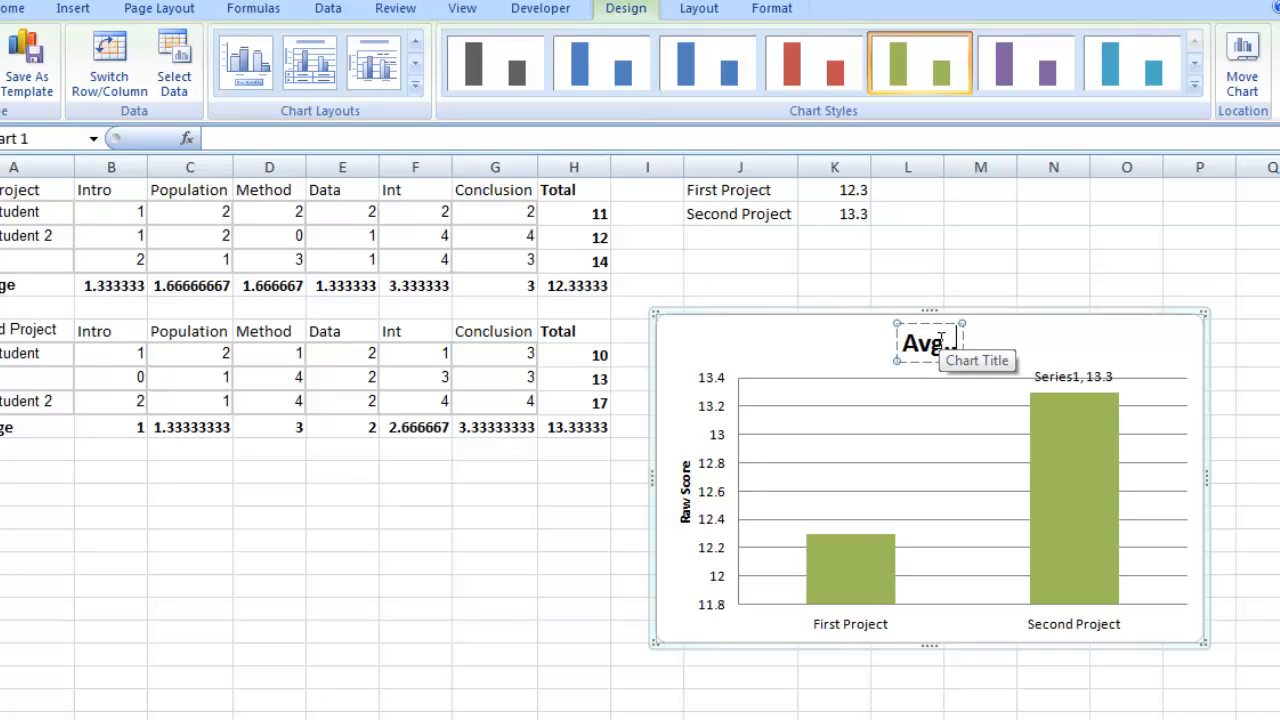
pyautogui.write(' Compar')
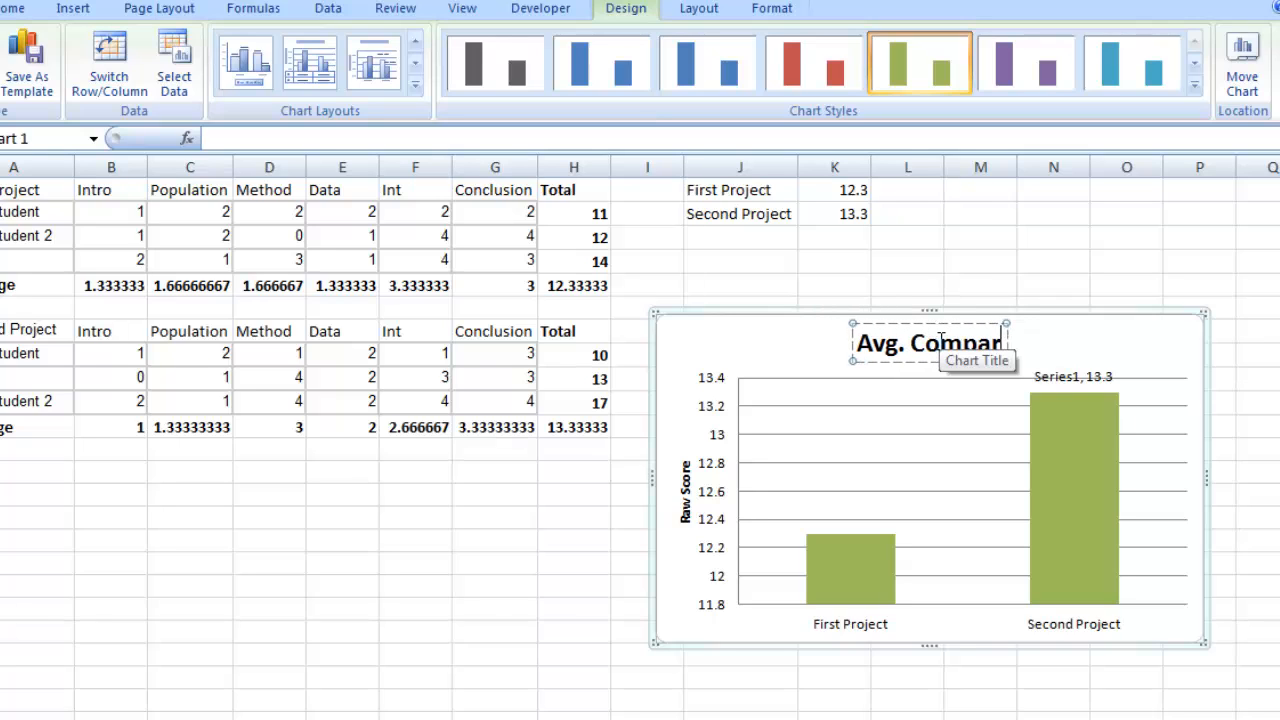
pyautogui.write('ison of T')
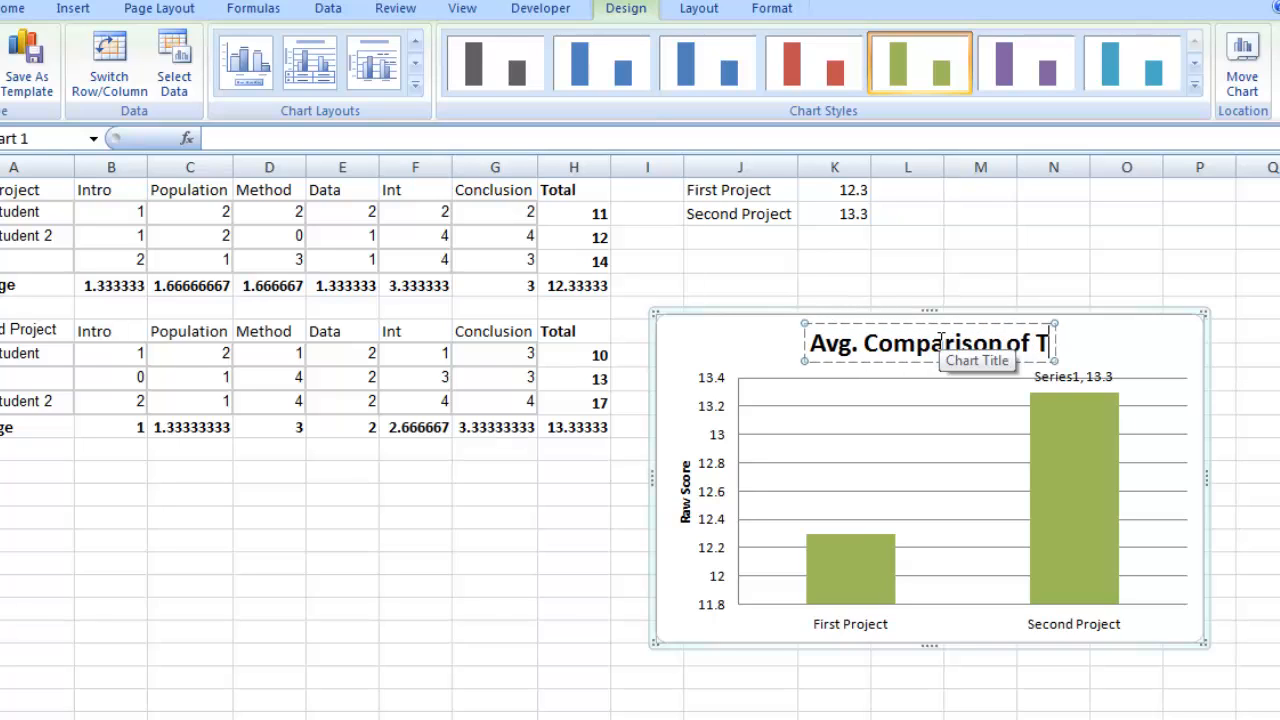
pyautogui.write('wo Projects')
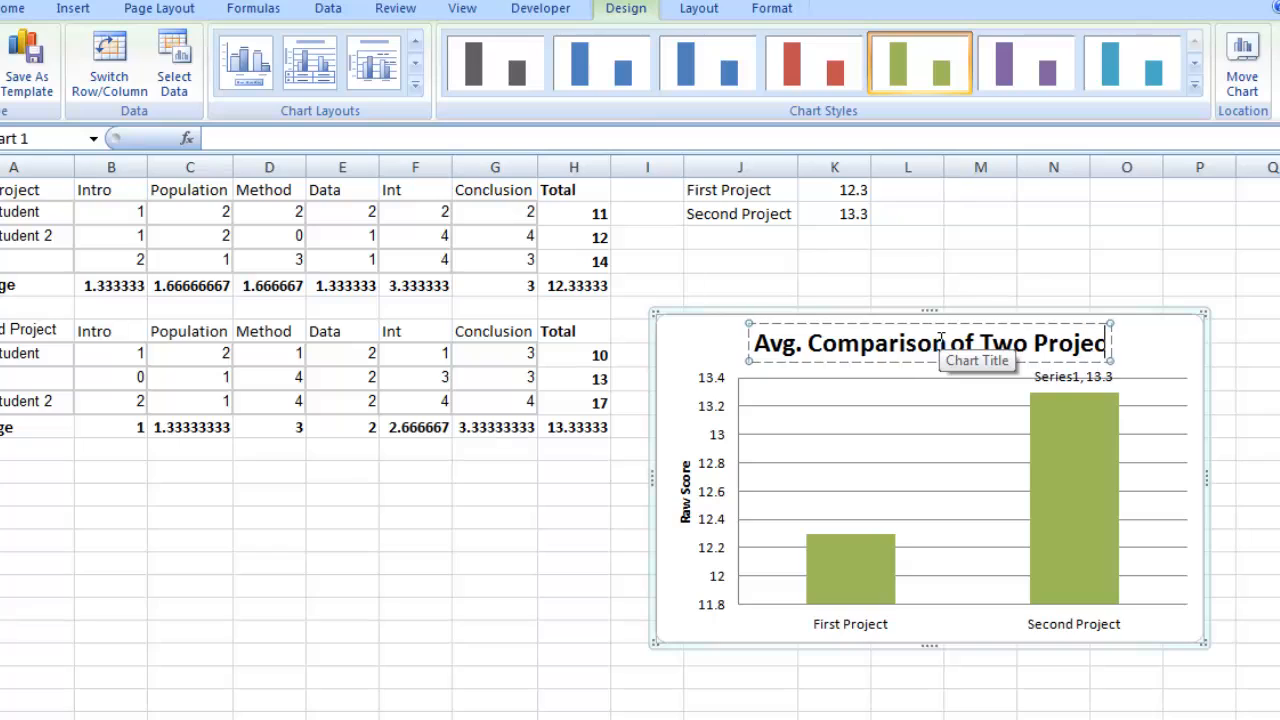
pyautogui.click(1140, 316)
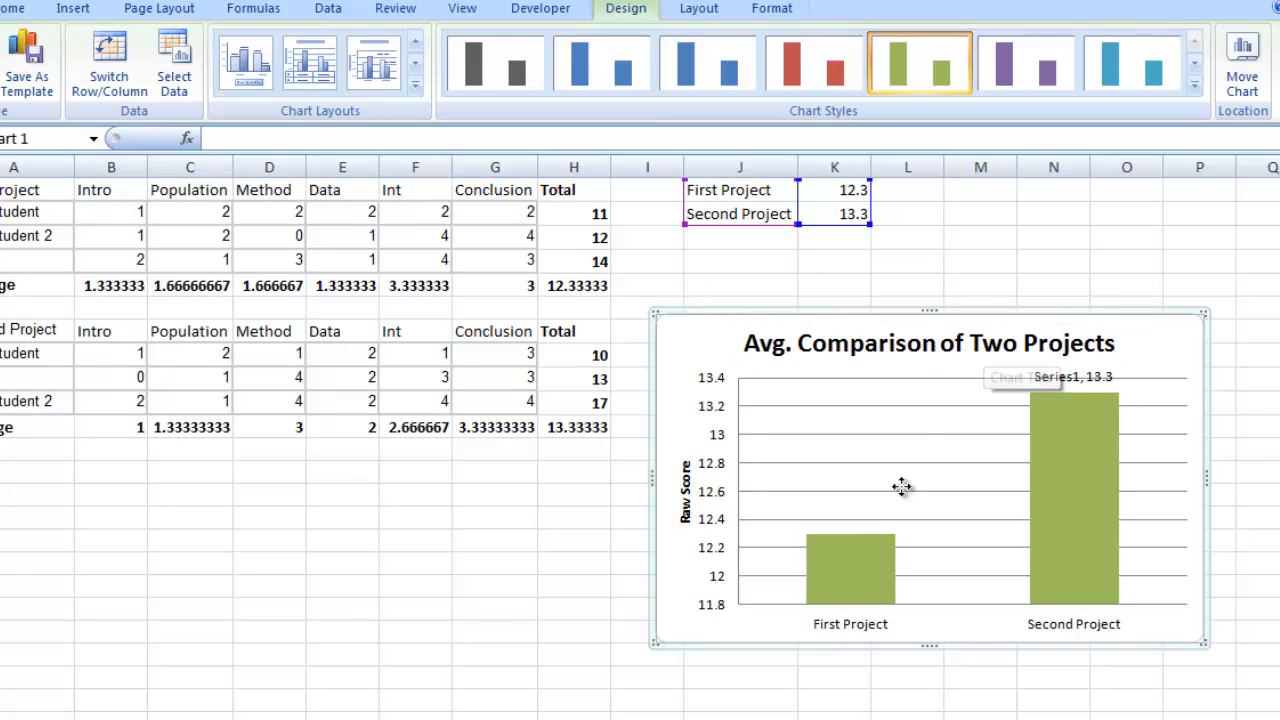
pyautogui.moveTo(829, 592)
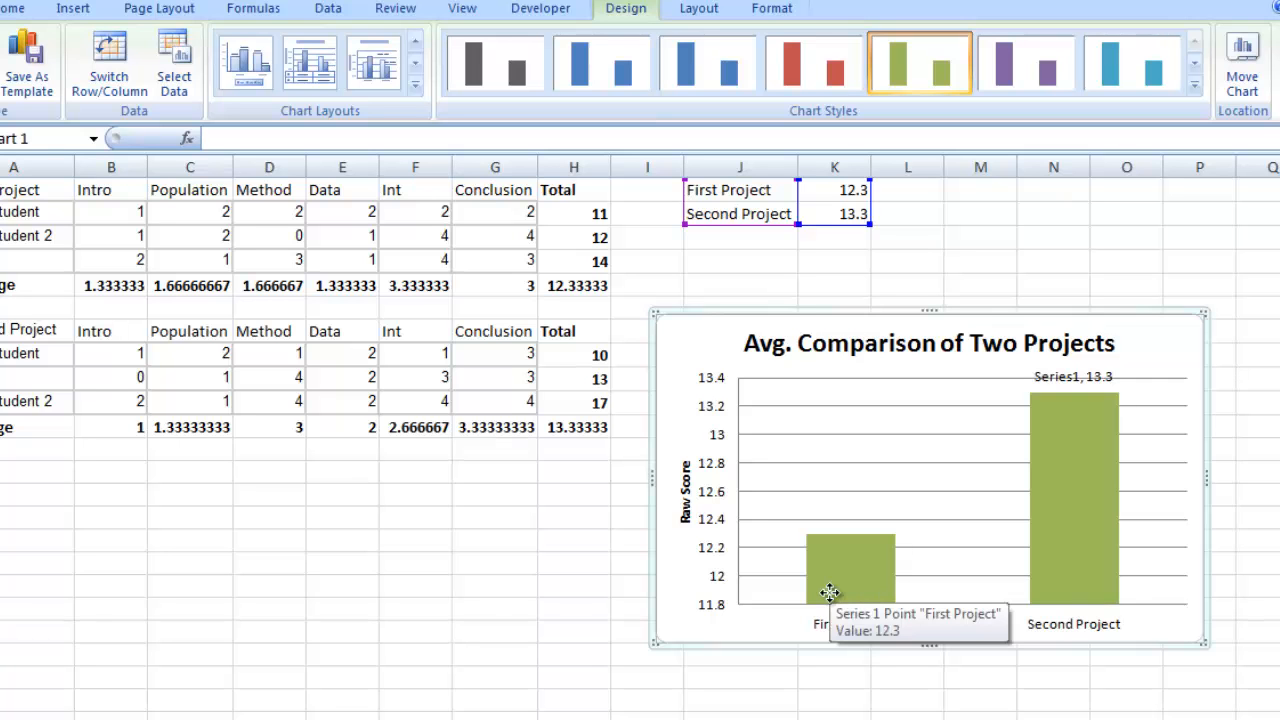